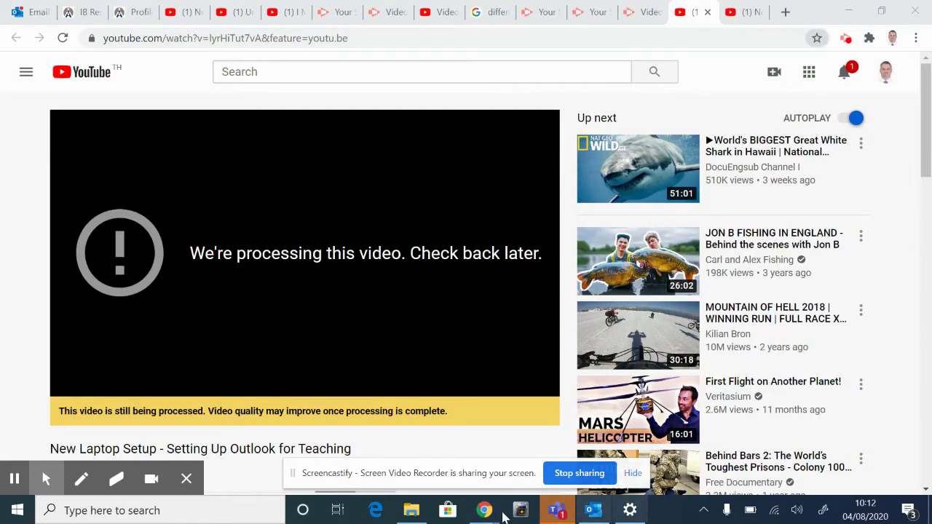
Open Task View and look through the open windows and the timeline of earlier activities.
click(214, 510)
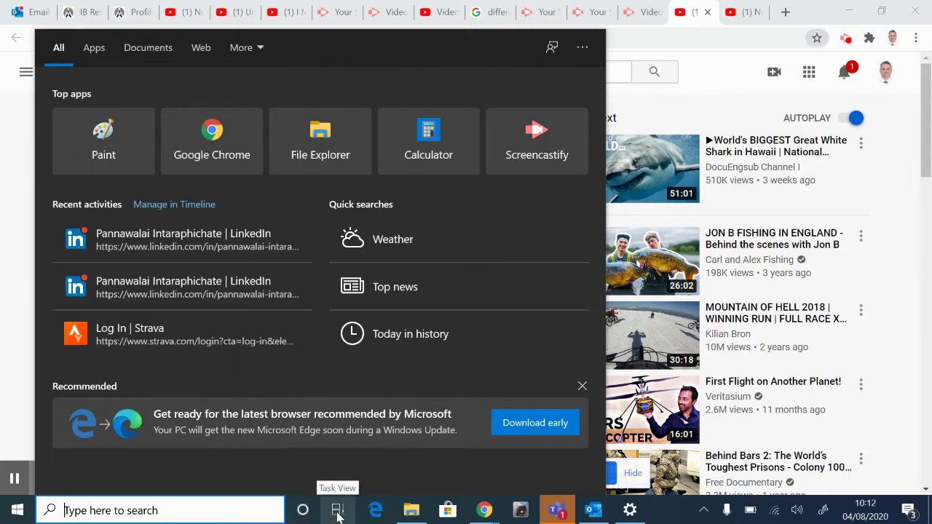
click(337, 512)
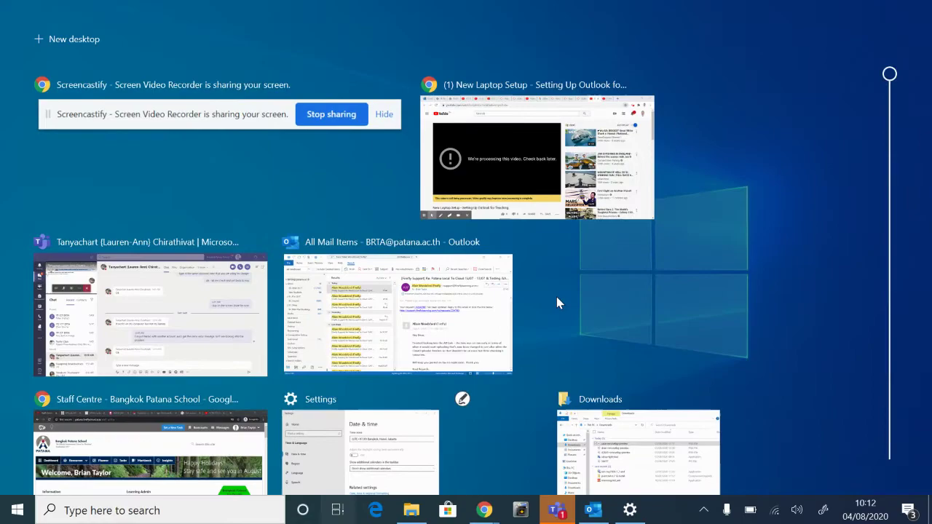
scroll(556, 296, down, 10)
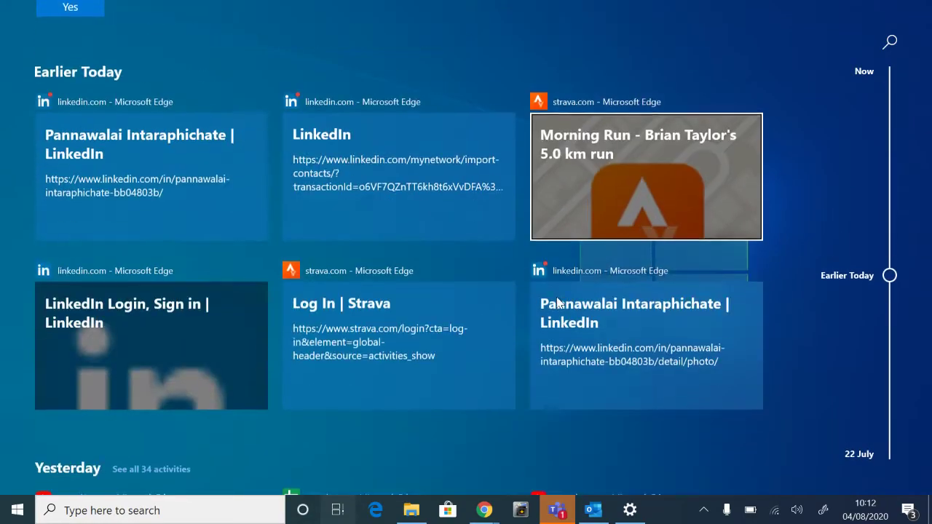
scroll(558, 303, down, 8)
scroll(558, 303, up, 10)
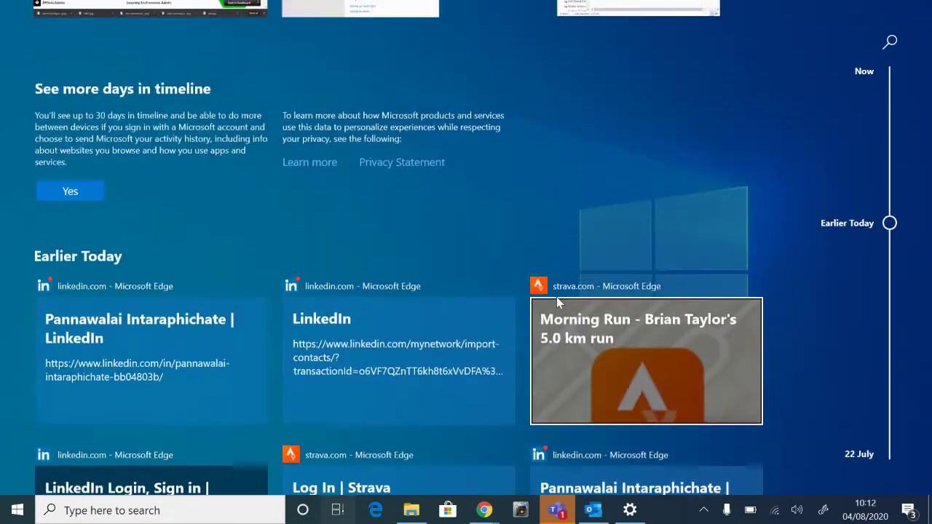
scroll(556, 296, up, 5)
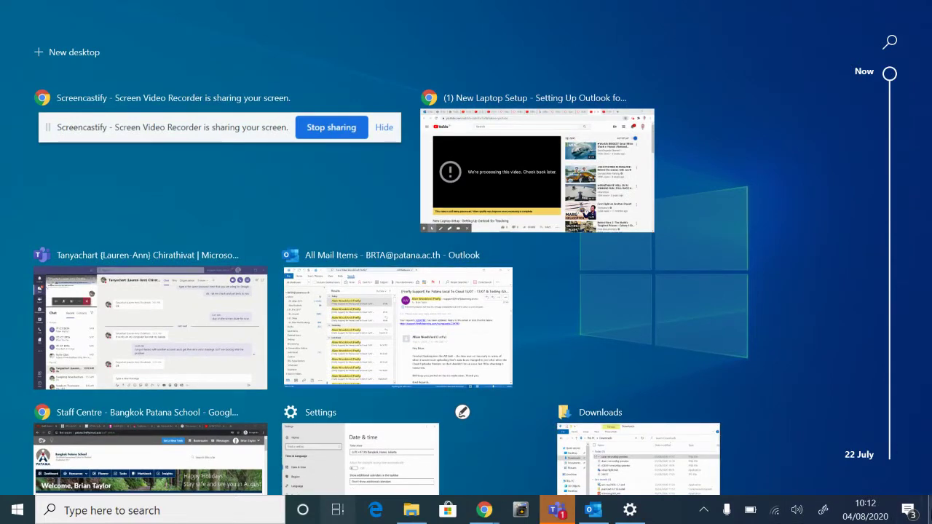
key(Escape)
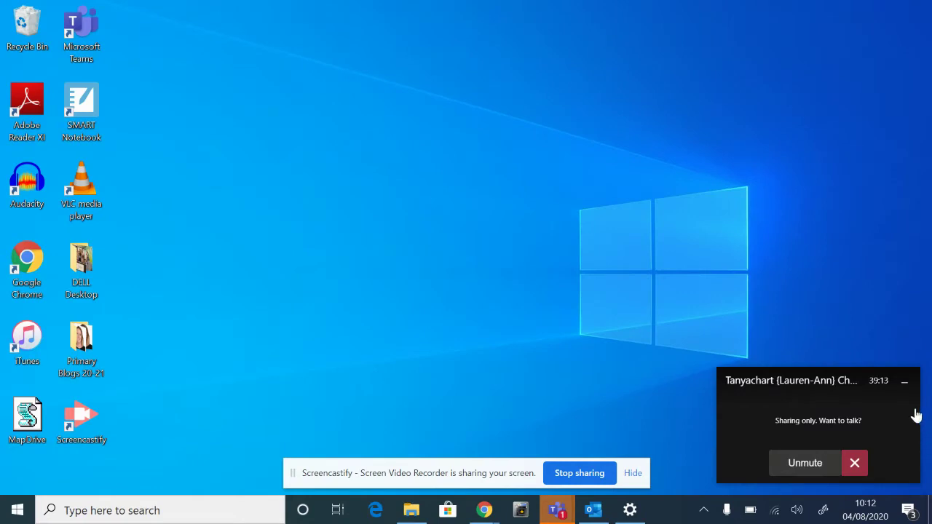
Minimize the floating call window and view the Windows Ink Workspace options.
click(907, 383)
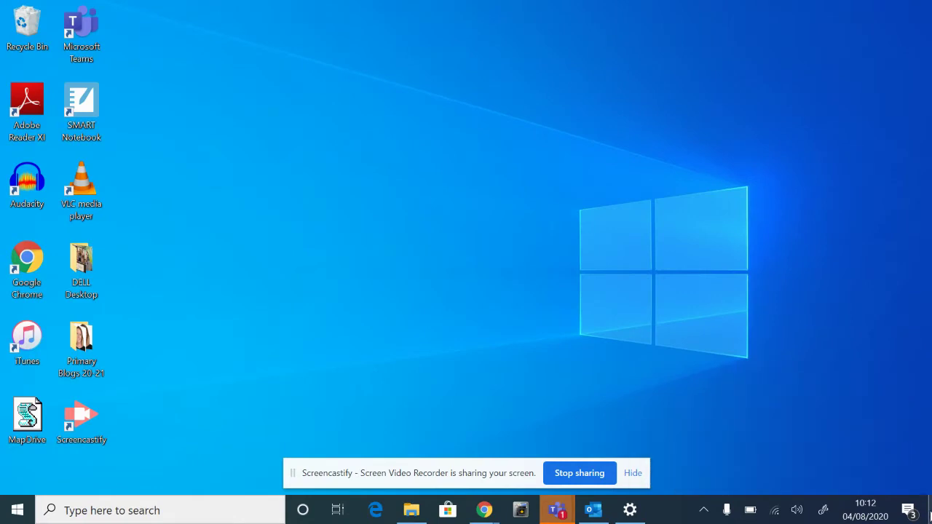
click(826, 514)
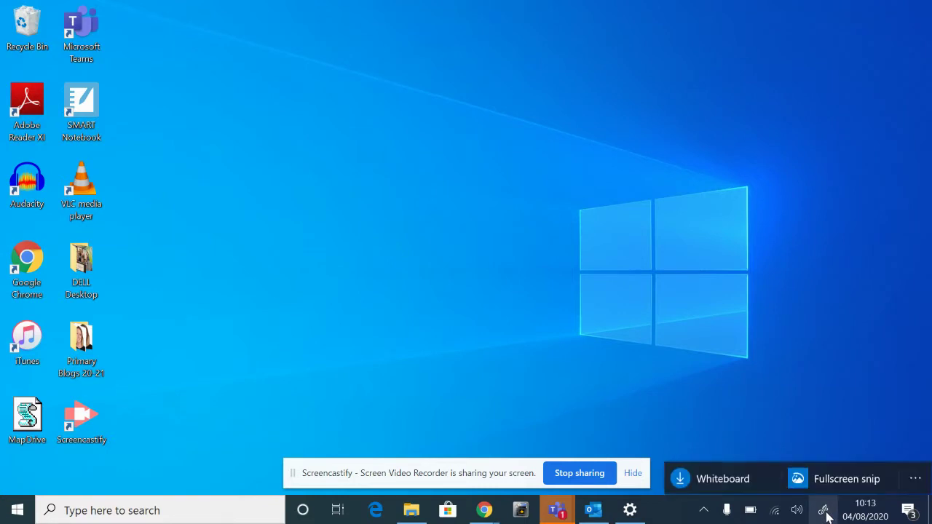
Hide the Cortana button on the taskbar and reduce the search box to a search icon.
right_click(674, 513)
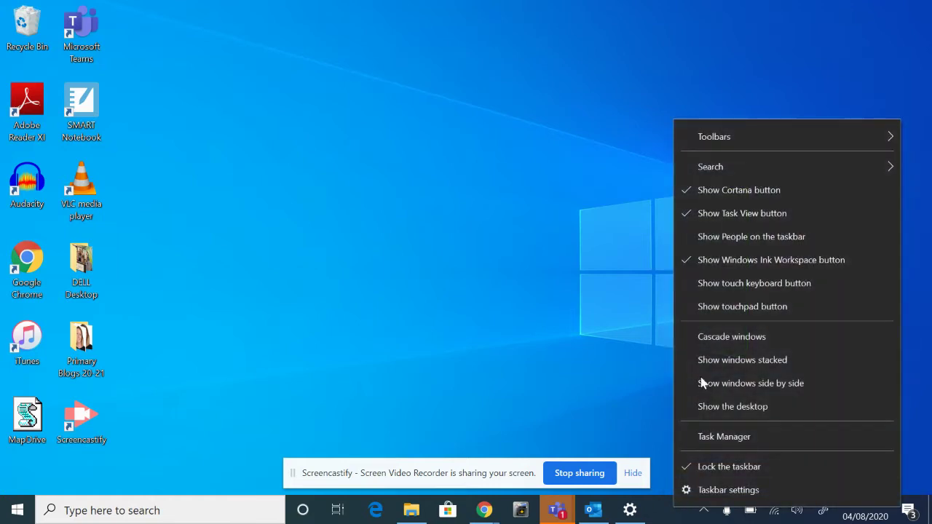
click(738, 191)
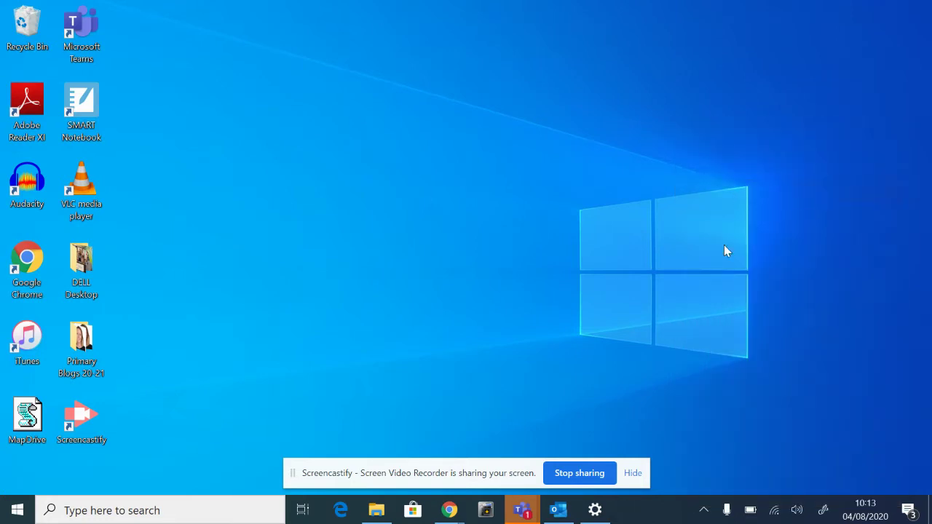
right_click(647, 513)
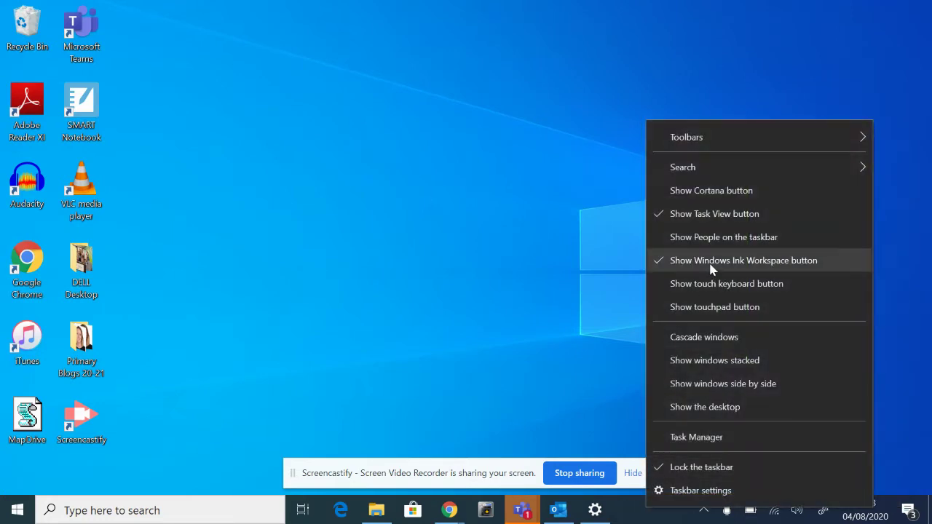
mouse_move(709, 174)
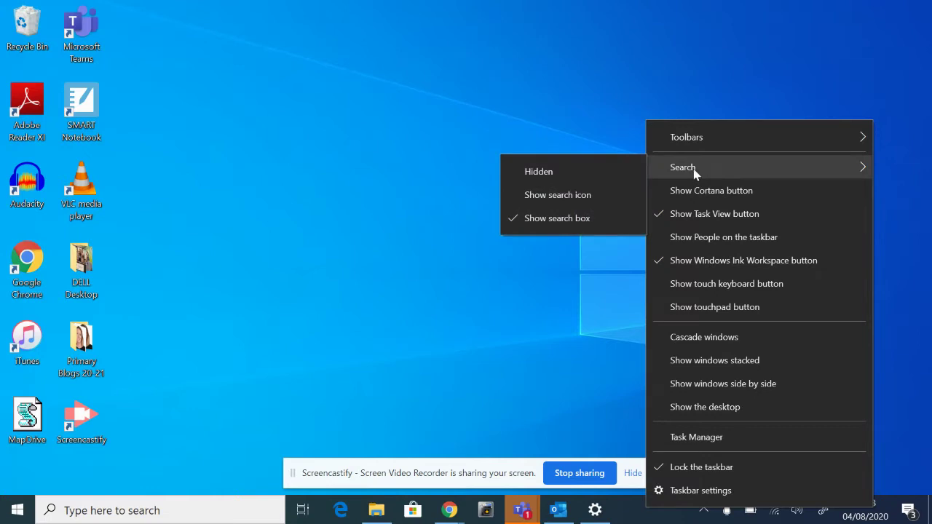
click(553, 195)
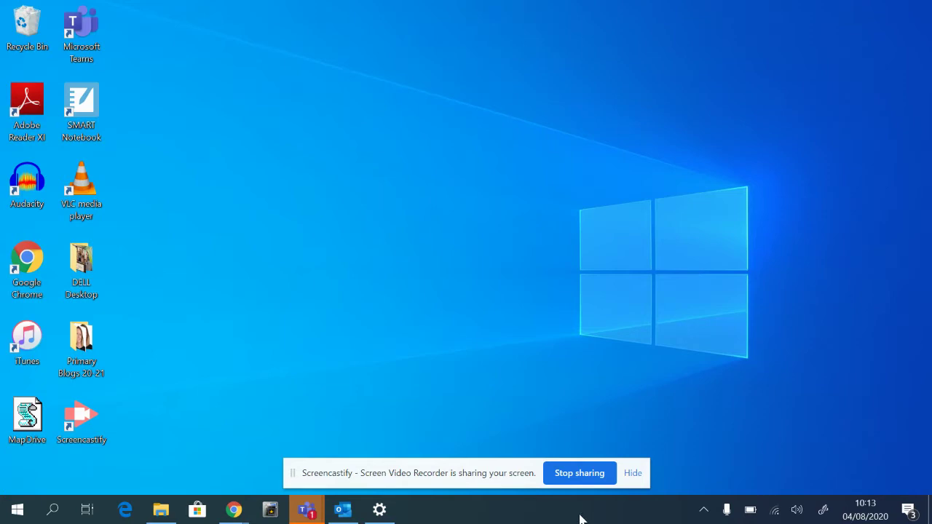
Unpin Microsoft Edge and Microsoft Store from the taskbar.
right_click(120, 514)
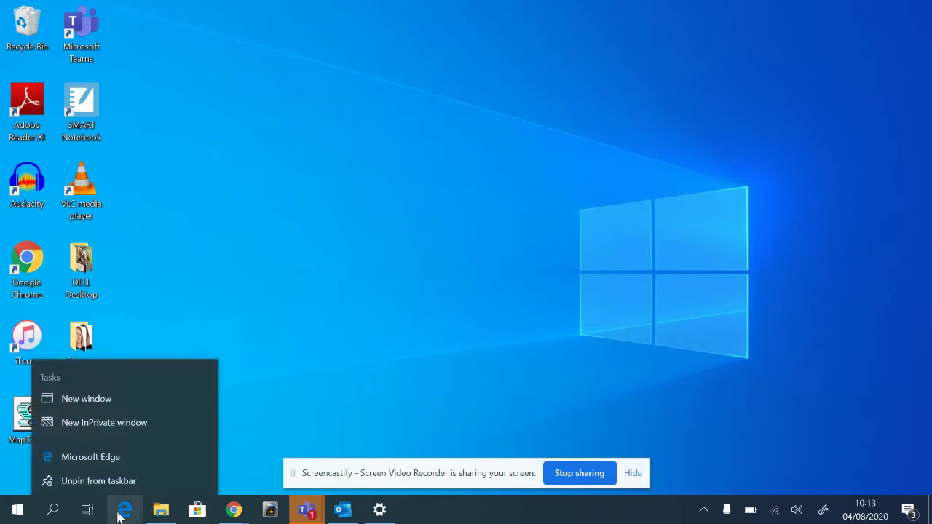
click(113, 476)
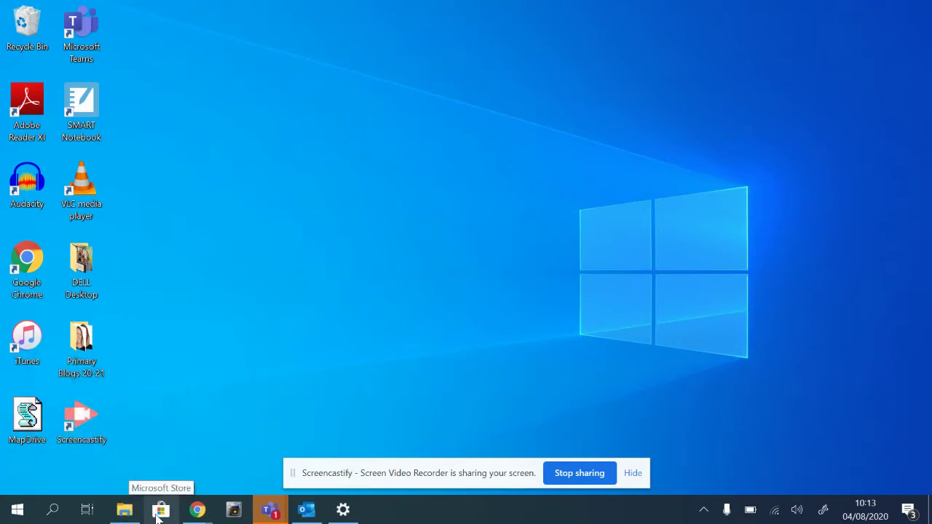
right_click(157, 514)
click(151, 480)
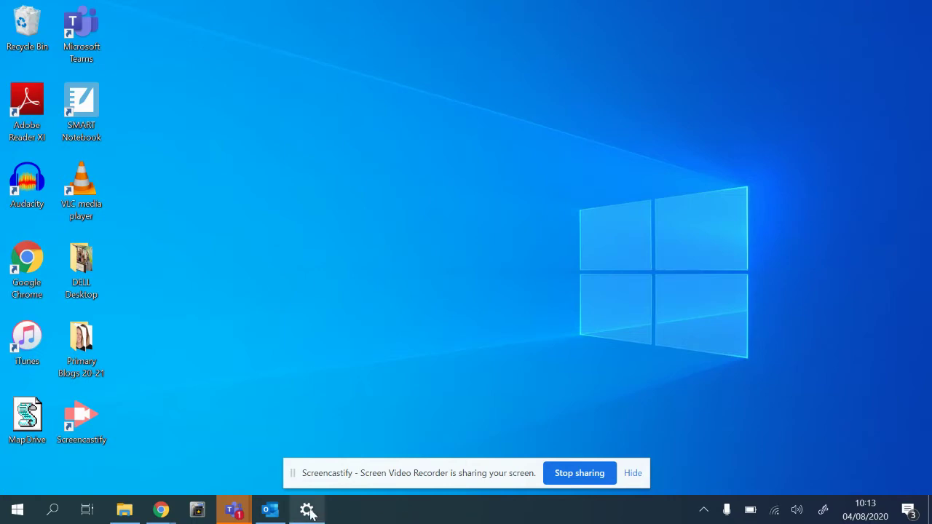
Pin Outlook to the taskbar and check the pinning option for Google Chrome.
right_click(270, 514)
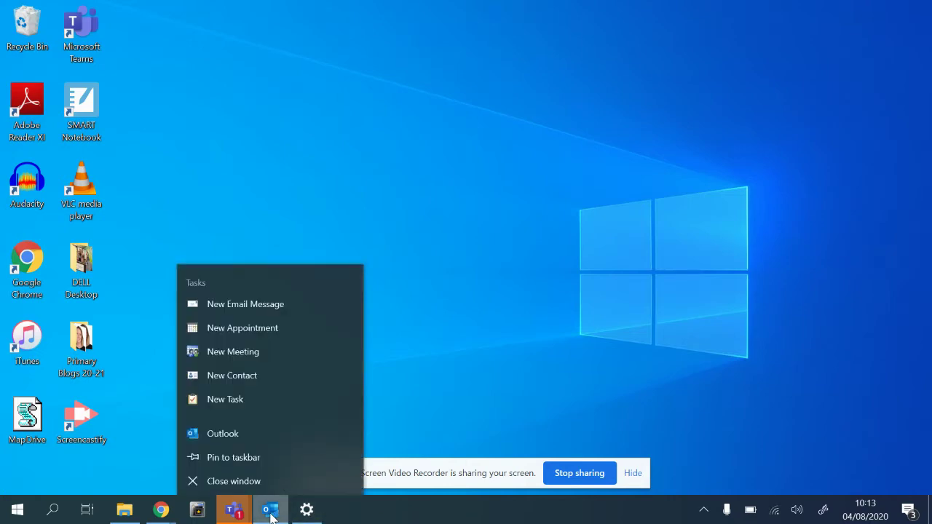
click(235, 455)
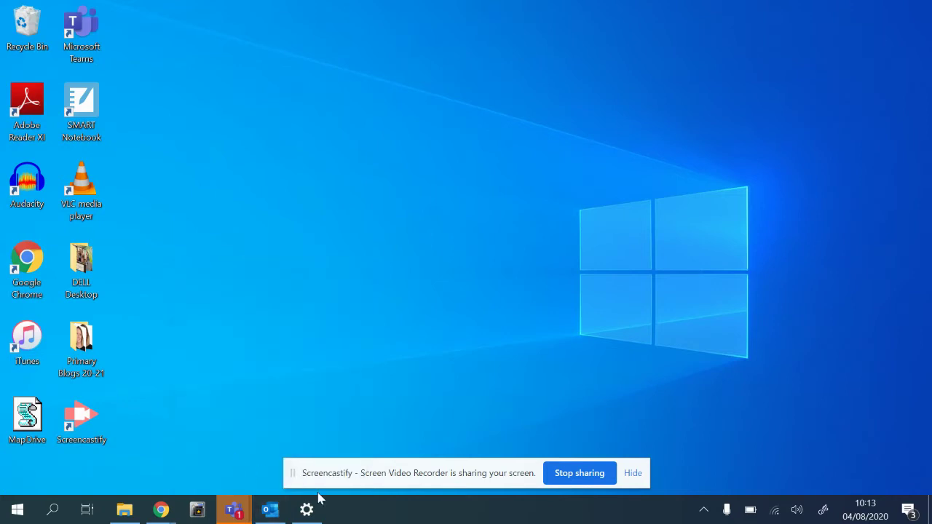
right_click(161, 512)
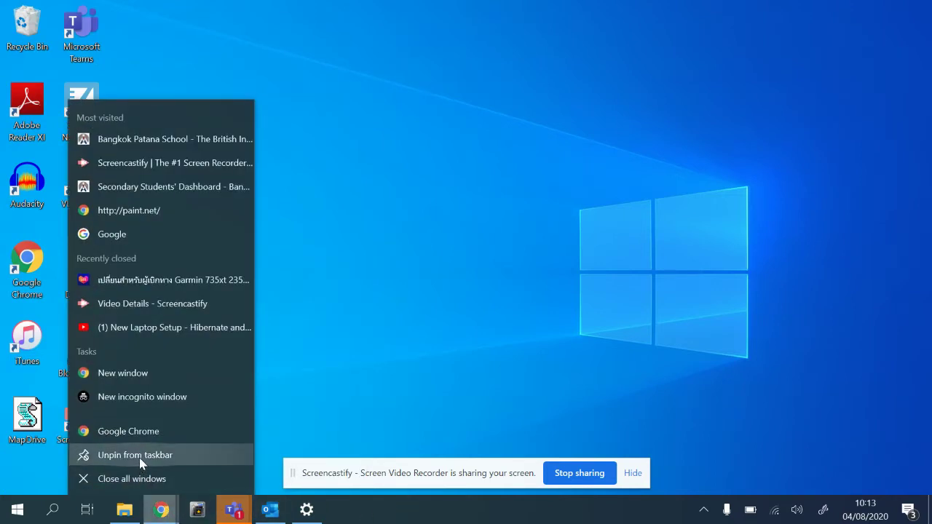
click(408, 519)
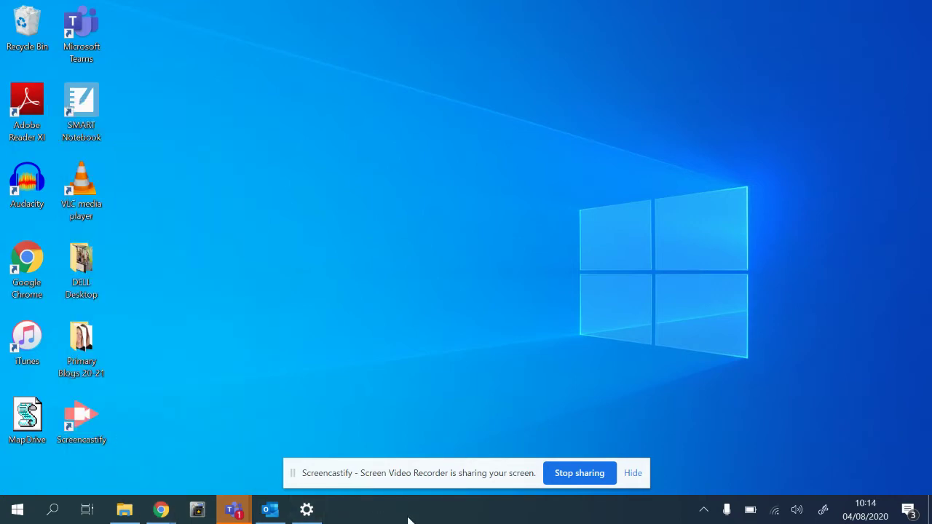
Turn on small taskbar buttons in the taskbar settings, and hide the screen-sharing notice on the desktop.
right_click(475, 516)
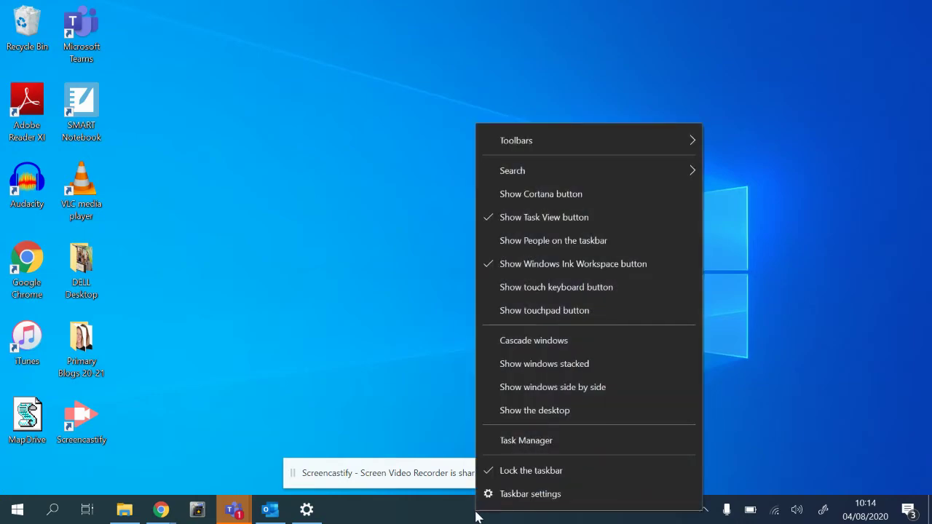
click(510, 493)
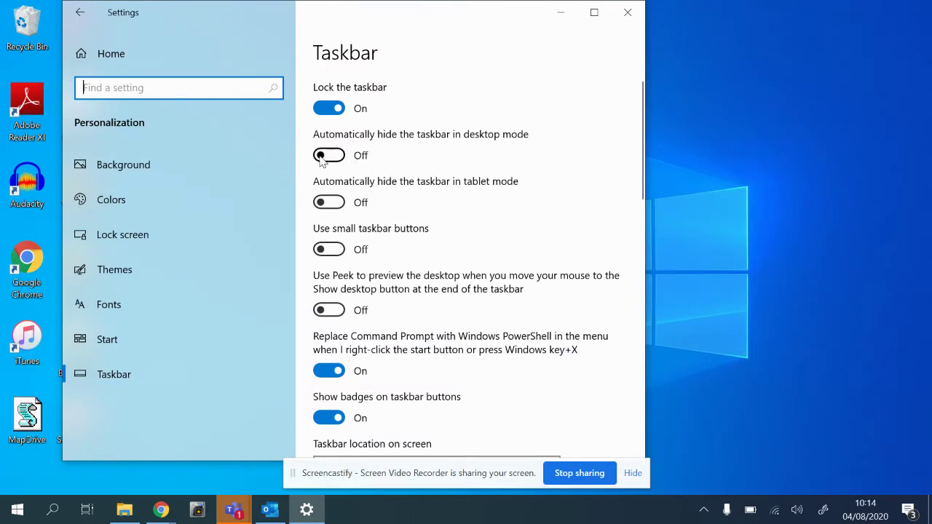
click(334, 249)
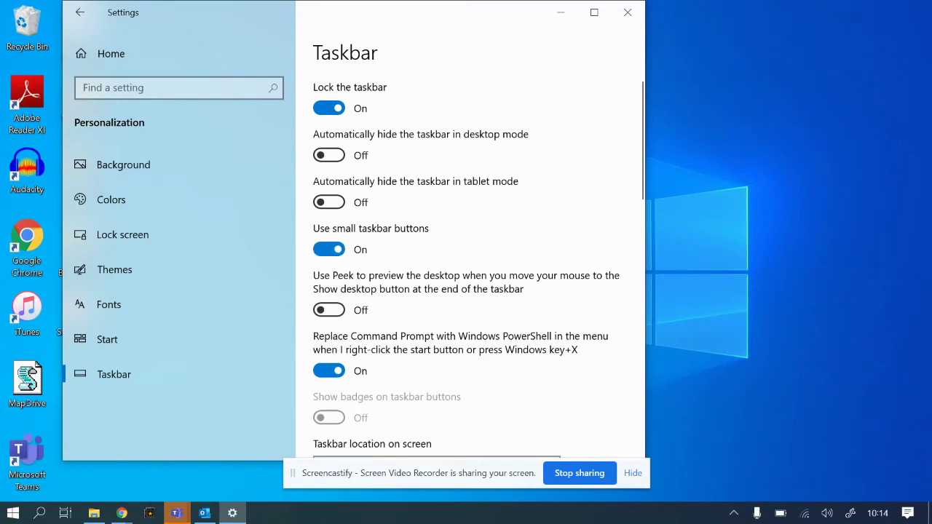
scroll(428, 371, down, 6)
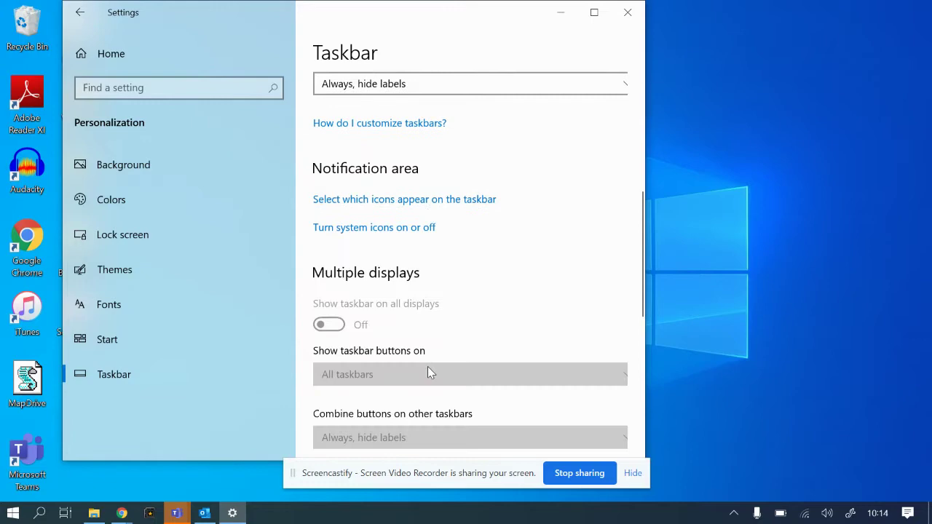
scroll(428, 372, up, 6)
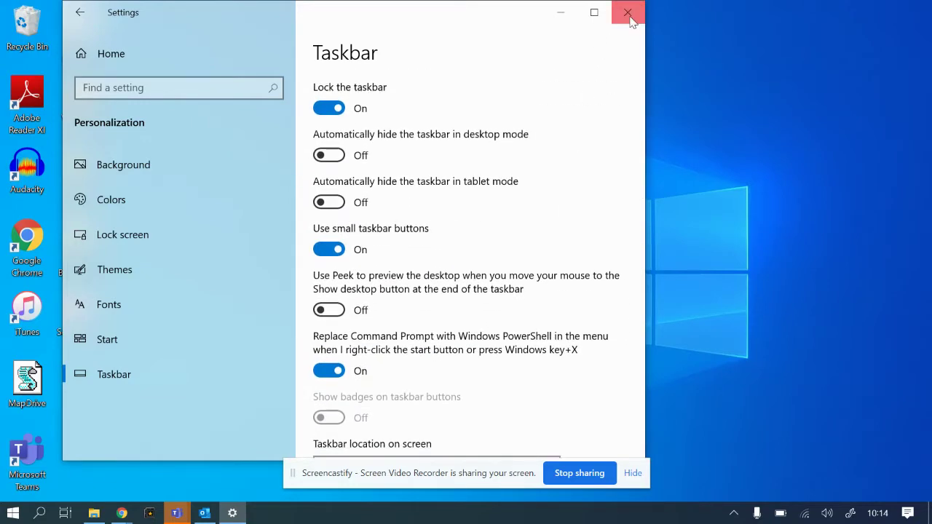
click(628, 13)
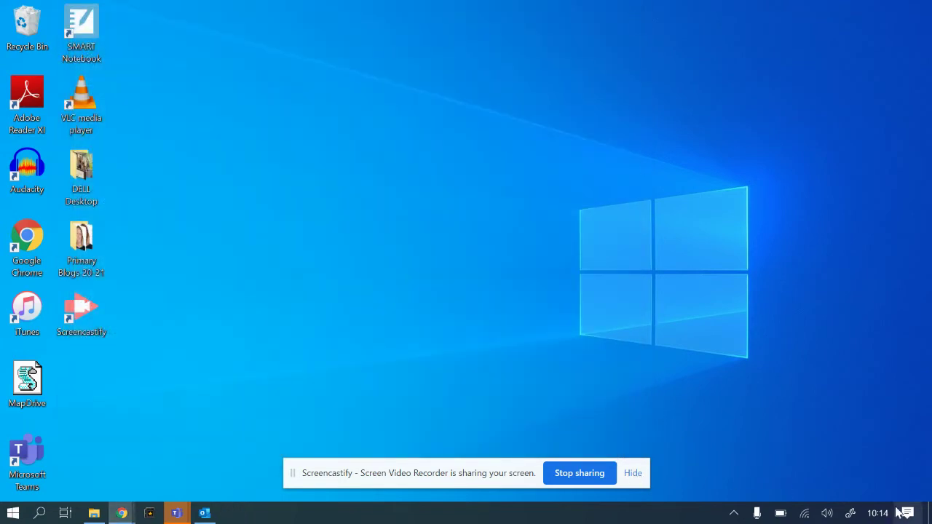
click(631, 474)
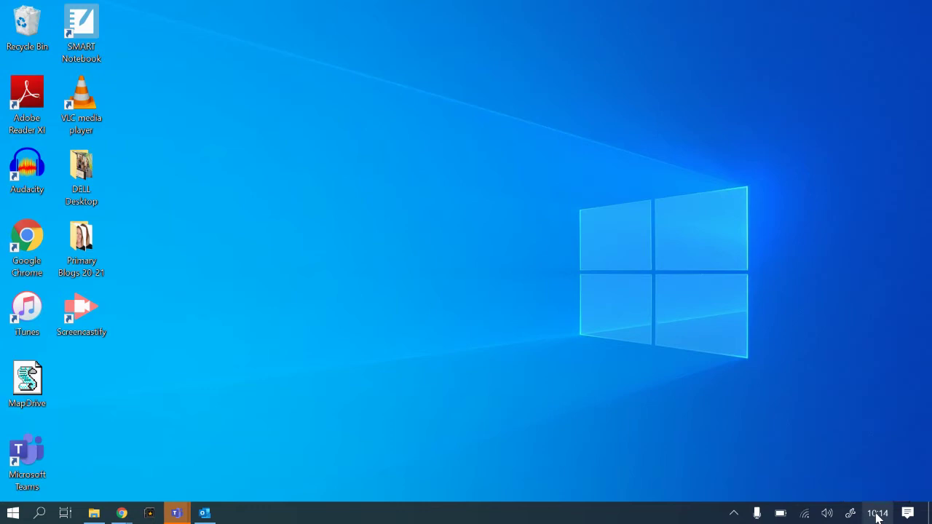
Turn on automatic time and automatic time zone in the Date & time settings.
right_click(877, 515)
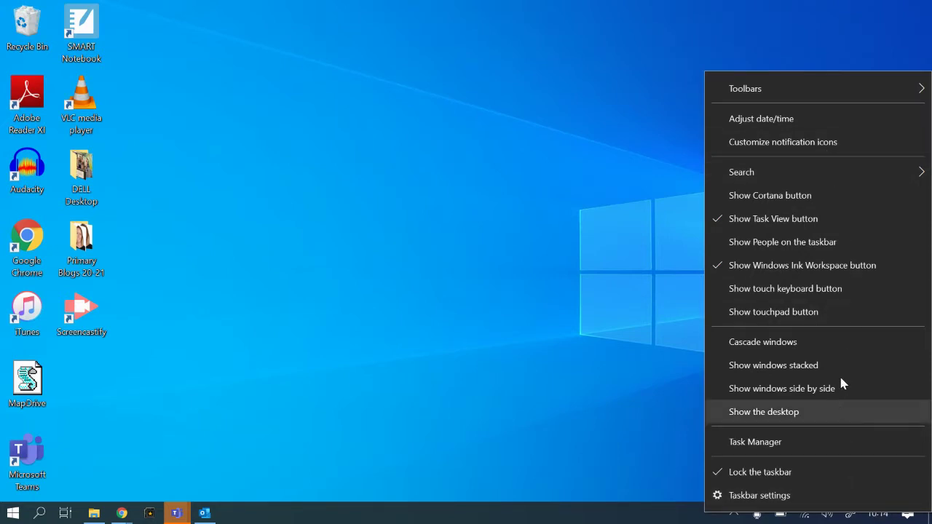
click(800, 116)
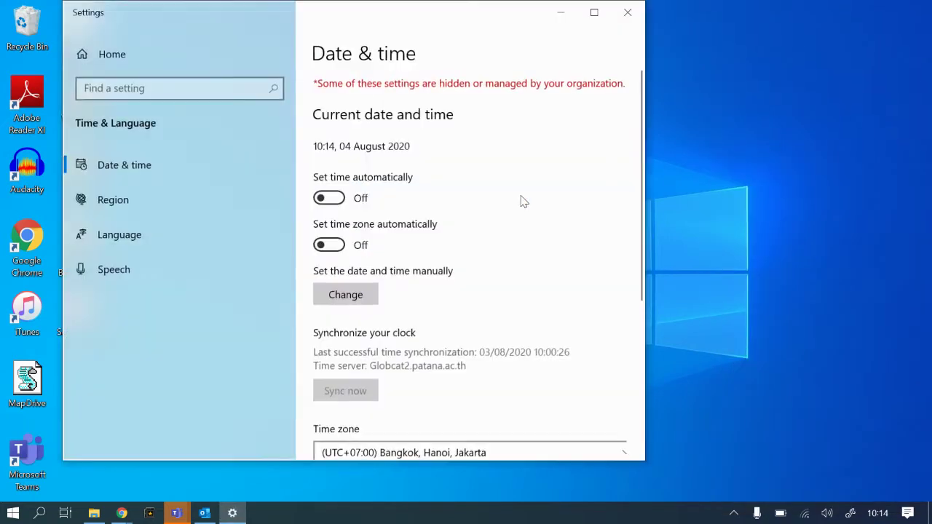
click(338, 202)
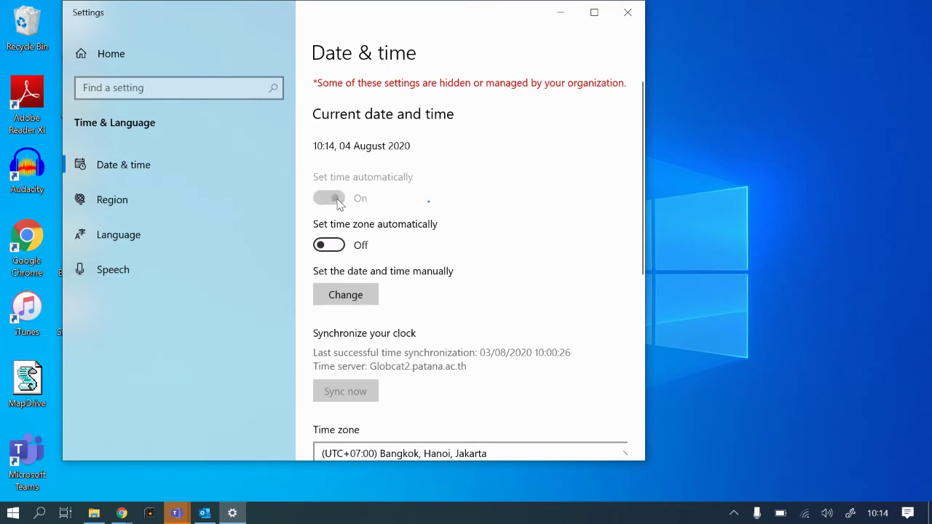
click(337, 247)
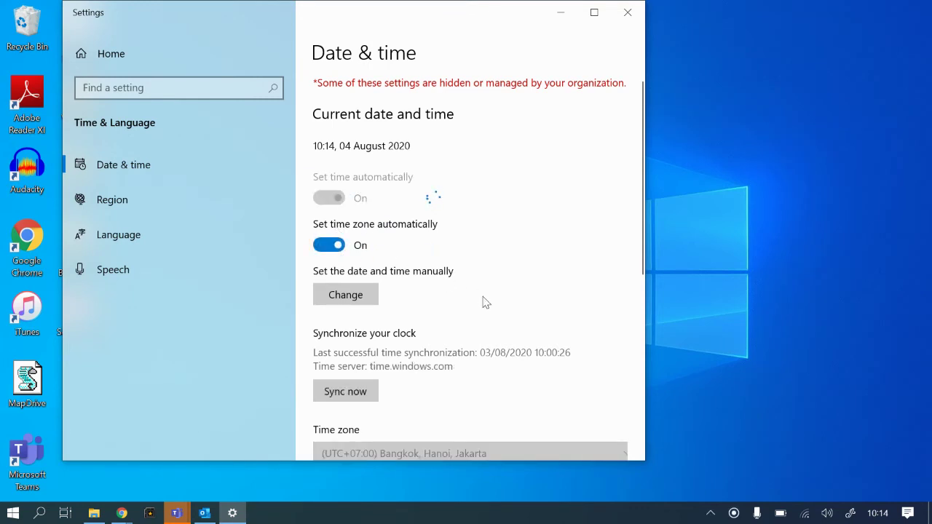
Examine the remaining Date & time settings, including clock synchronization, time zone, additional calendars and related settings.
scroll(484, 302, down, 4)
scroll(485, 302, down, 7)
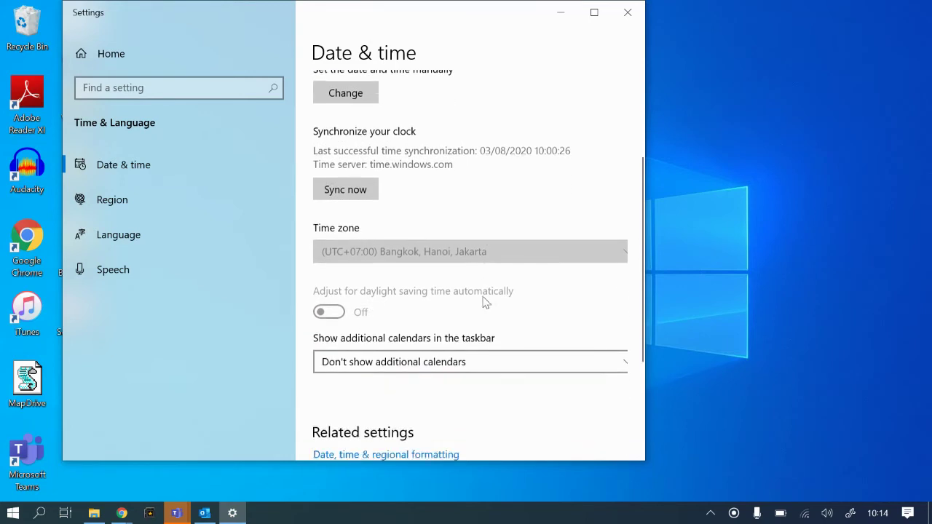
scroll(485, 301, down, 2)
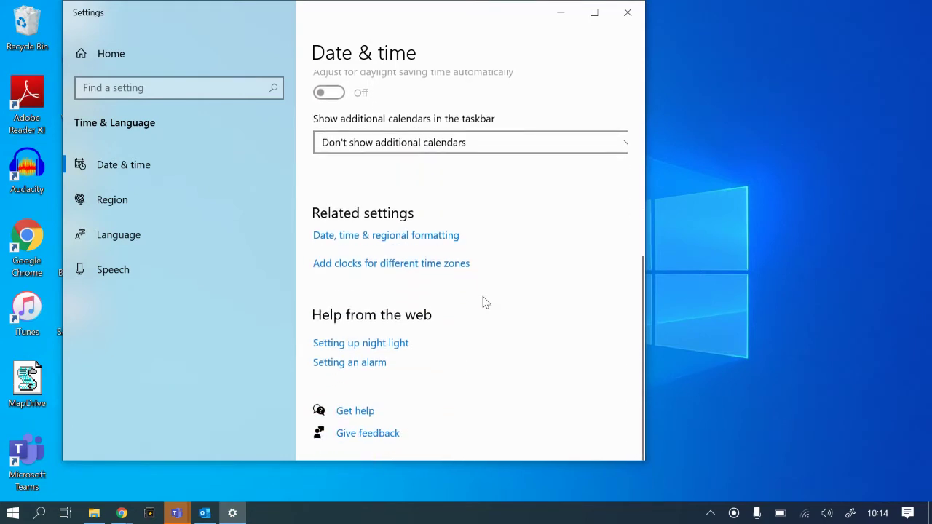
scroll(486, 301, up, 4)
scroll(485, 301, up, 1)
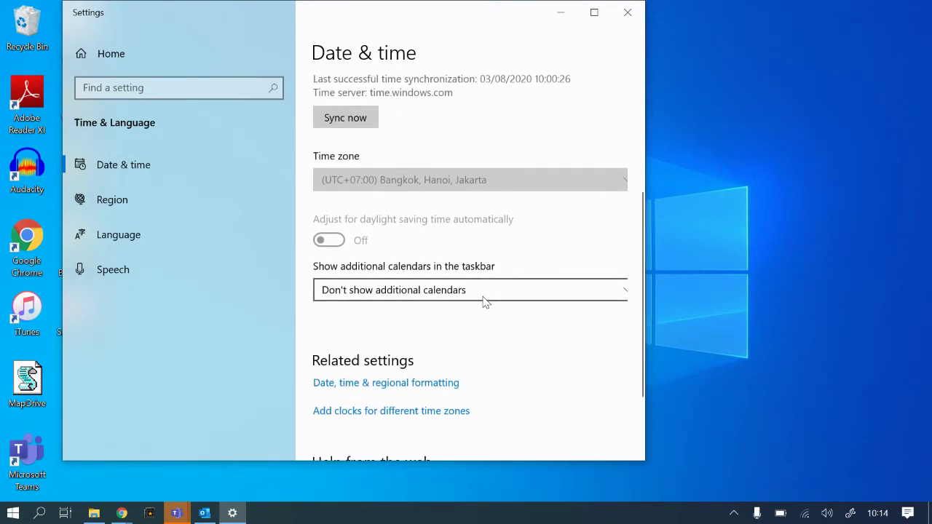
scroll(485, 302, down, 1)
scroll(486, 301, up, 3)
scroll(485, 301, up, 1)
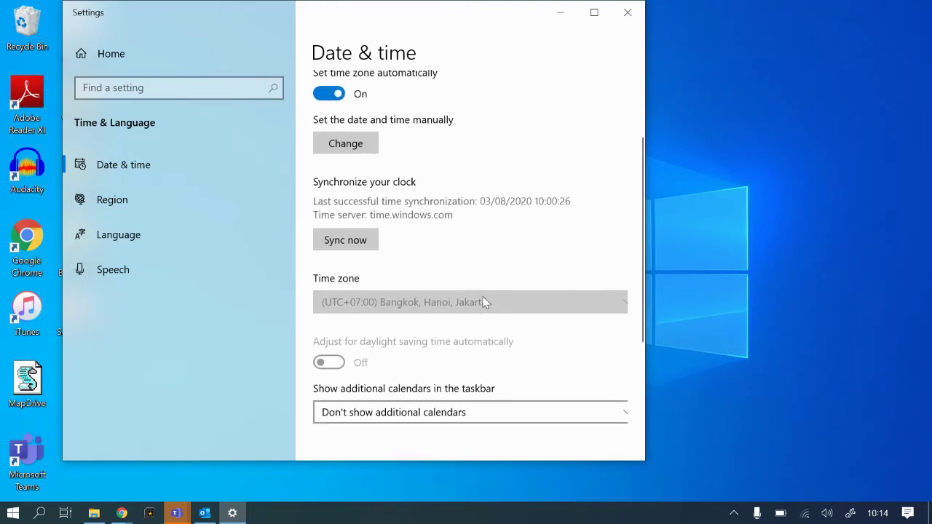
Open the option for adding clocks for different time zones from the related Date & time settings.
scroll(486, 301, down, 3)
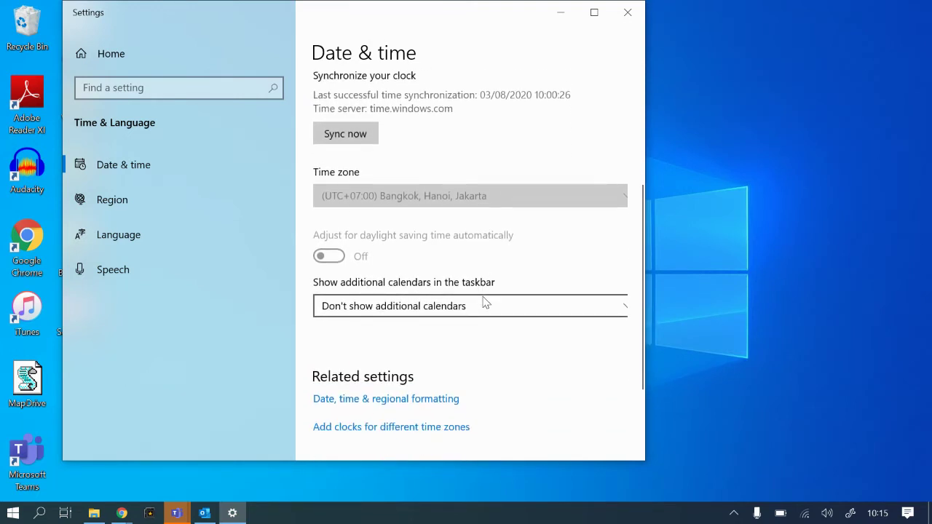
scroll(485, 301, down, 2)
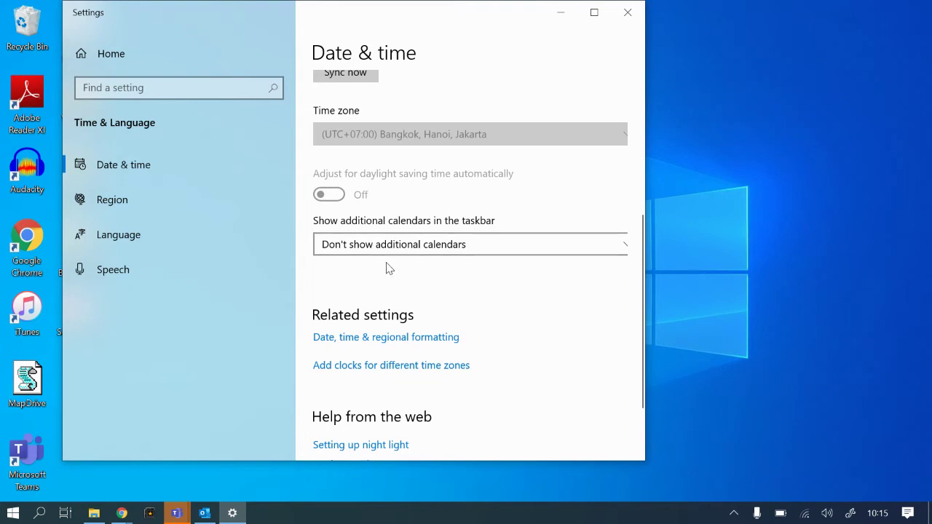
scroll(389, 269, down, 2)
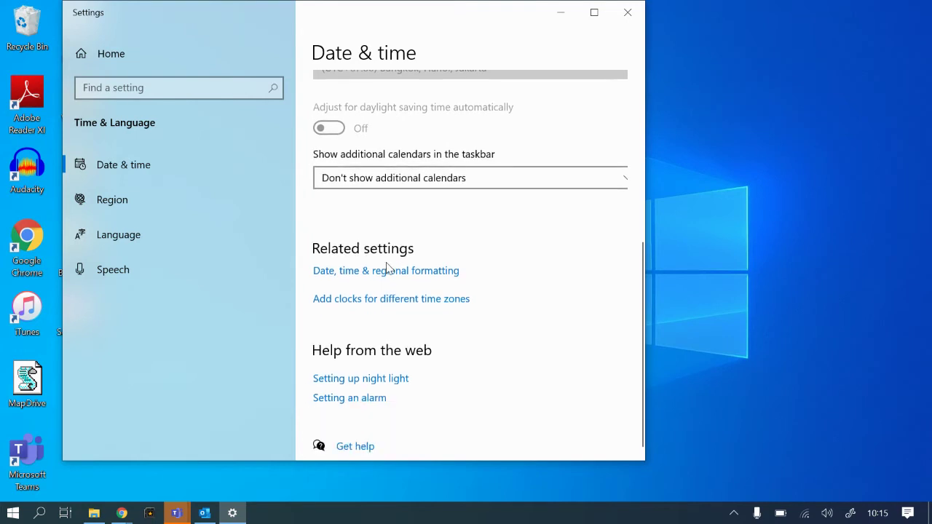
click(388, 300)
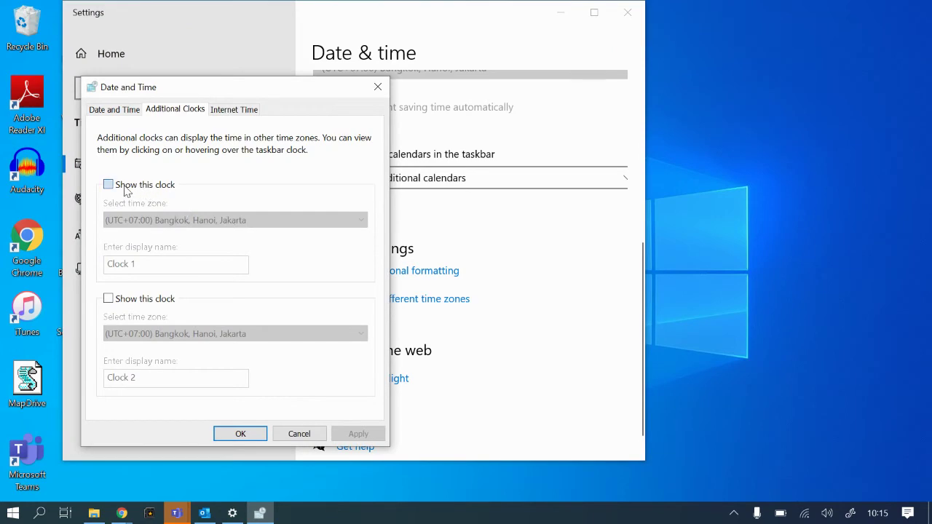
Show the first additional clock, set its time zone to (UTC+00:00) Dublin, Edinburgh, Lisbon, London, and name it UK.
click(125, 187)
click(149, 223)
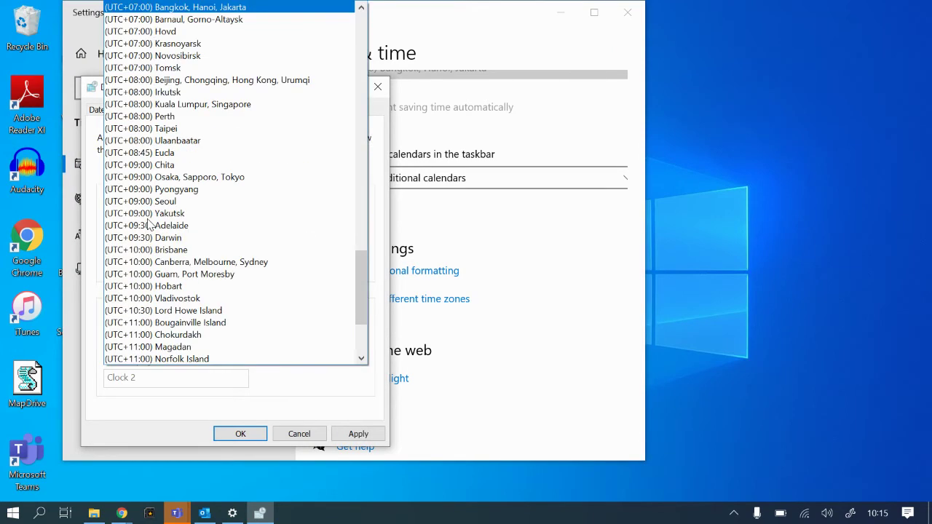
scroll(148, 225, down, 4)
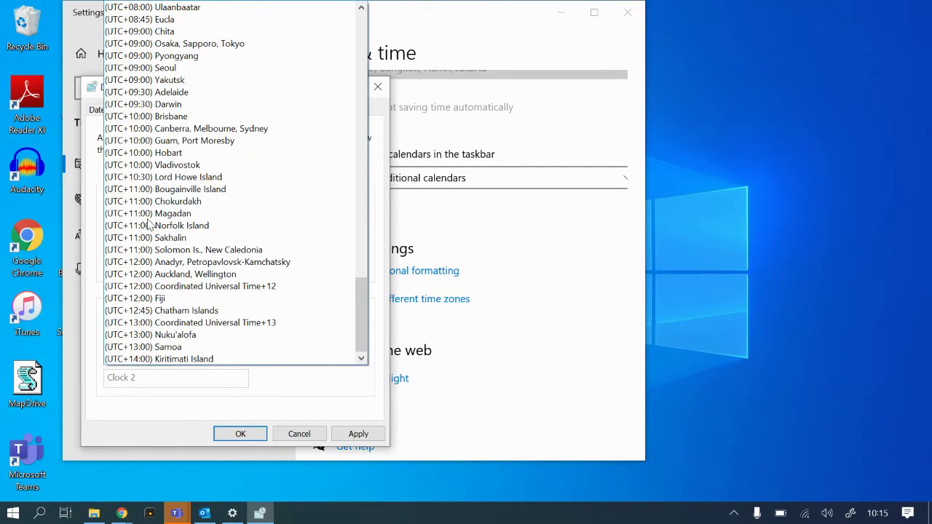
scroll(149, 224, up, 7)
scroll(147, 225, up, 12)
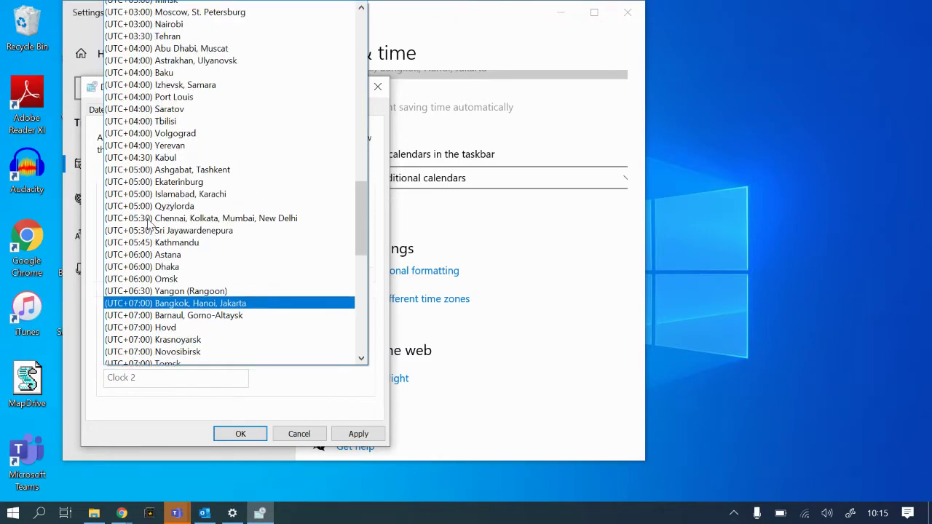
scroll(148, 225, up, 6)
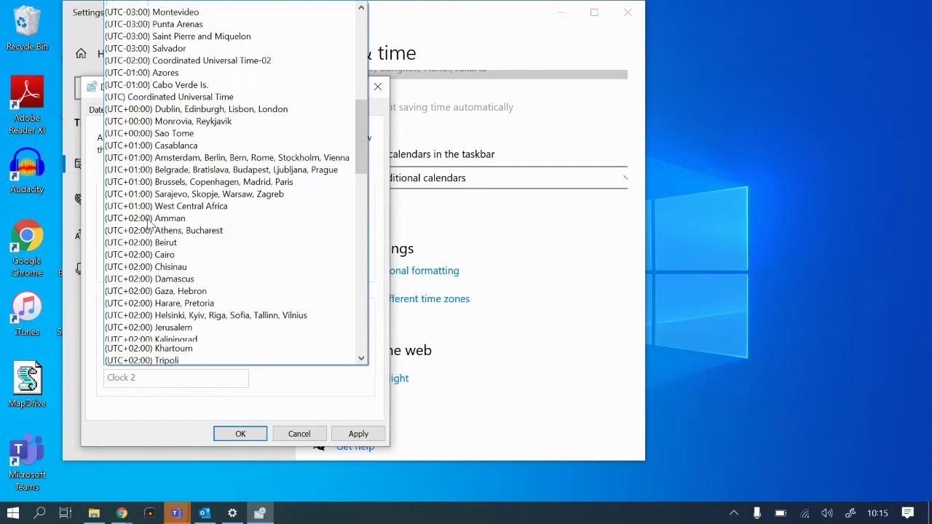
scroll(148, 225, down, 7)
scroll(148, 225, down, 7)
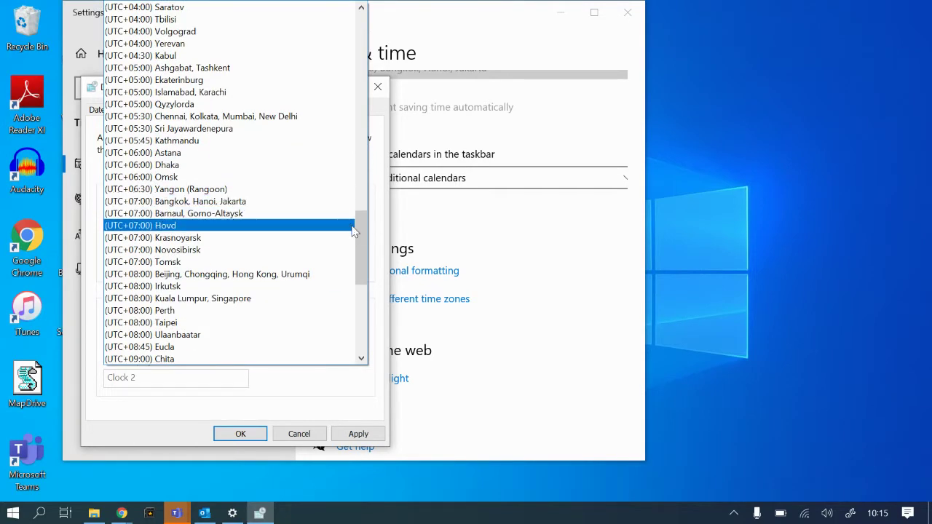
drag(362, 245, 367, 83)
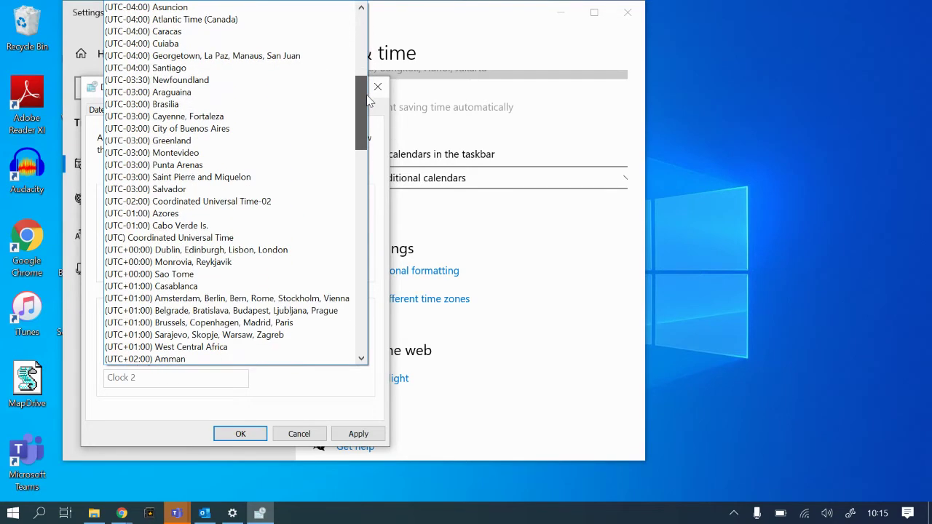
click(227, 249)
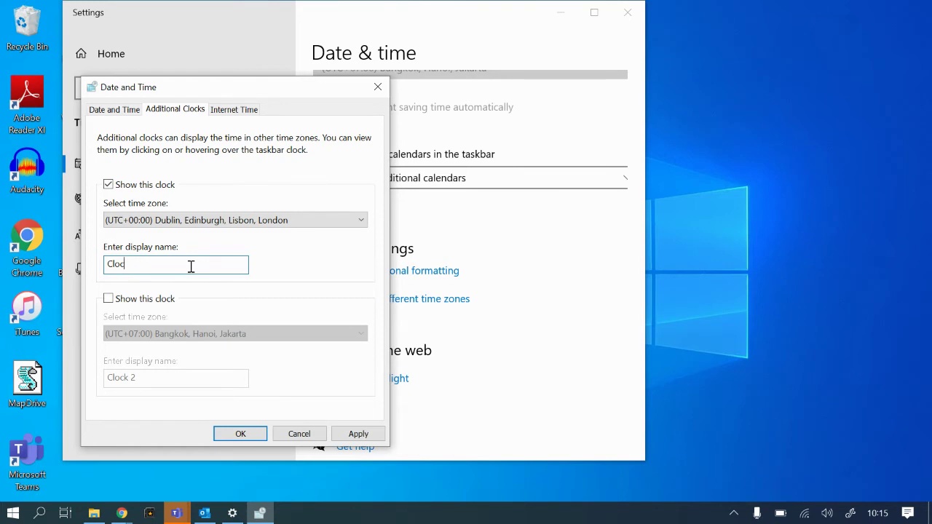
text(UK)
Show the second additional clock with time zone (UTC+10:00) Canberra, Melbourne, Sydney, name it AUS, and apply the clock settings.
click(109, 299)
click(154, 334)
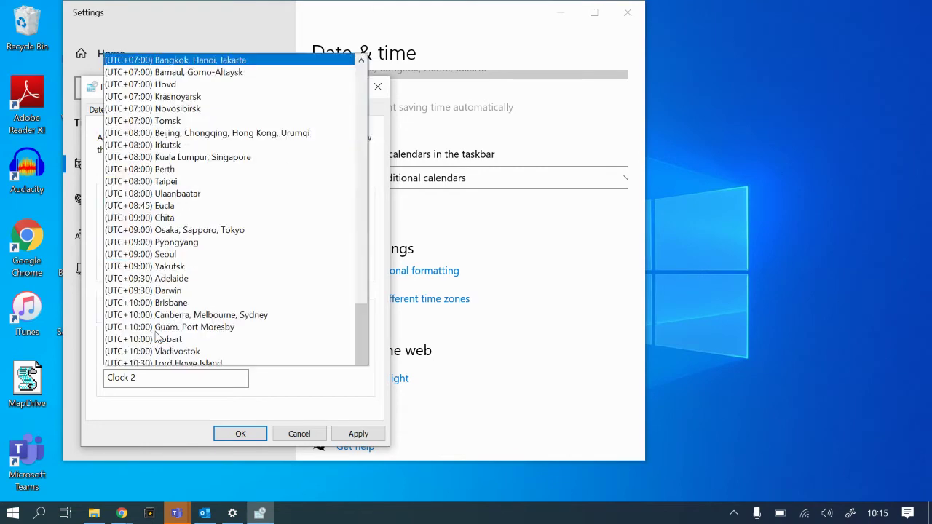
drag(358, 277, 364, 115)
drag(360, 123, 366, 265)
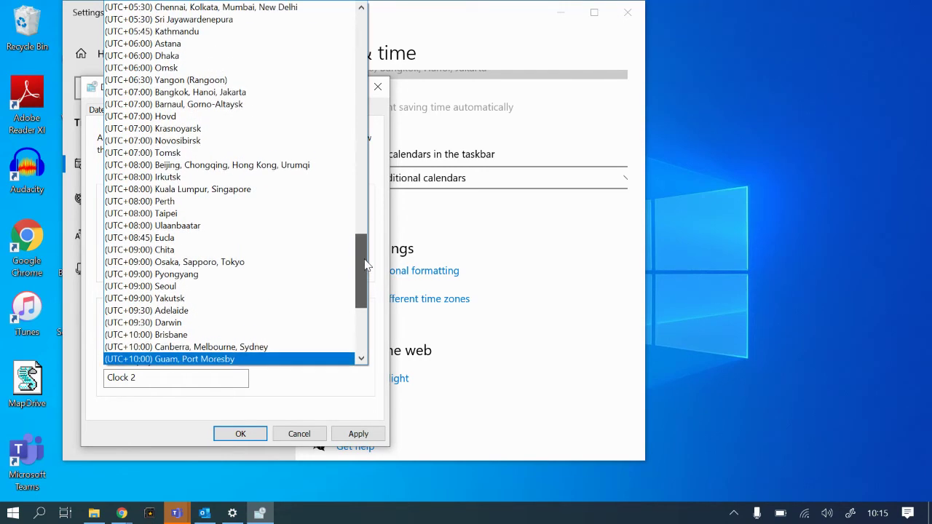
click(203, 347)
click(194, 378)
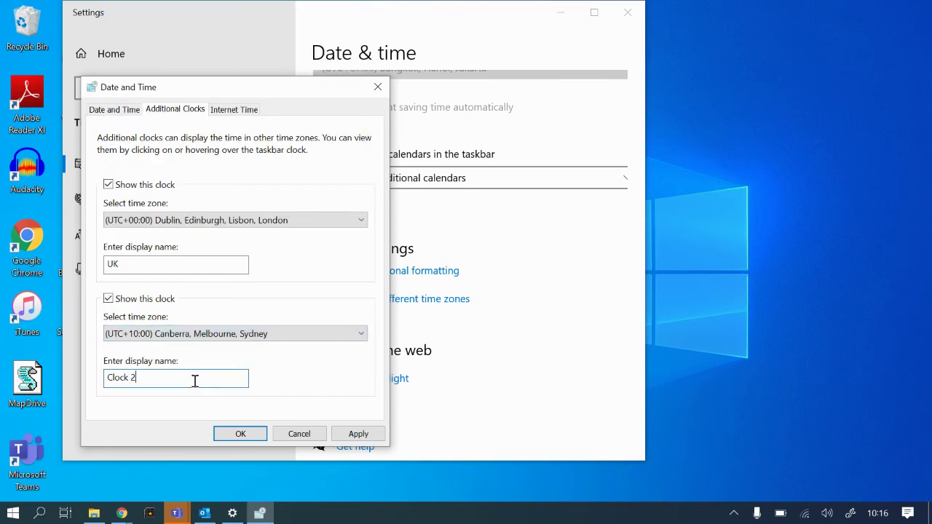
key(BackSpace)
key(BackSpace)
text(AUS)
click(349, 434)
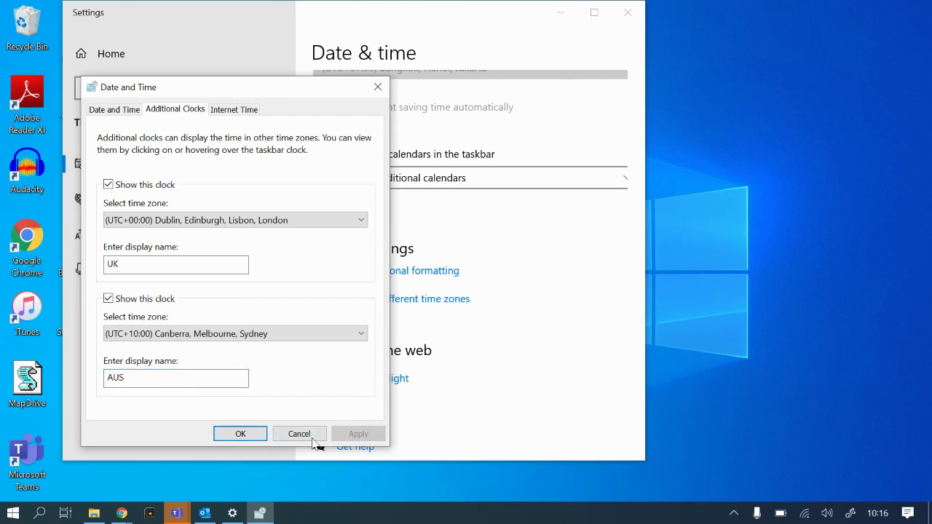
click(237, 437)
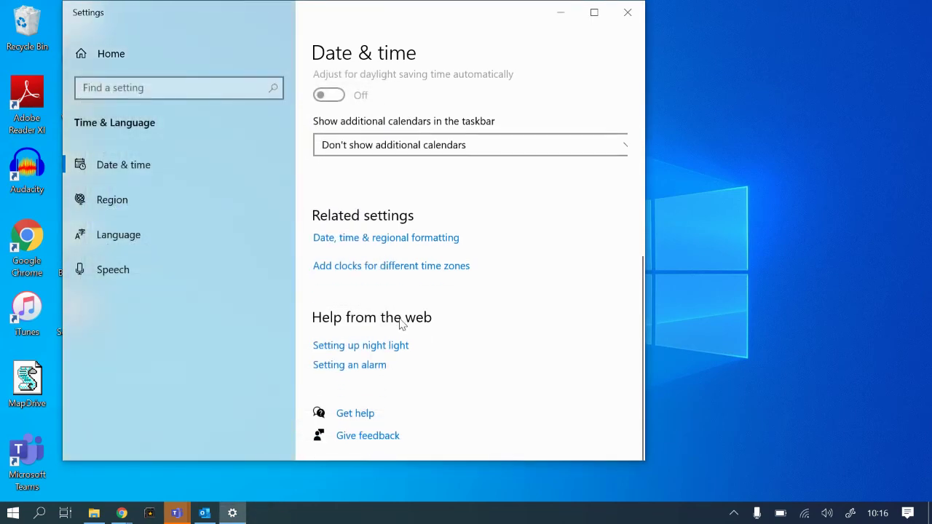
Examine the date, time and regional formatting settings, including the country, regional format and format data.
click(385, 240)
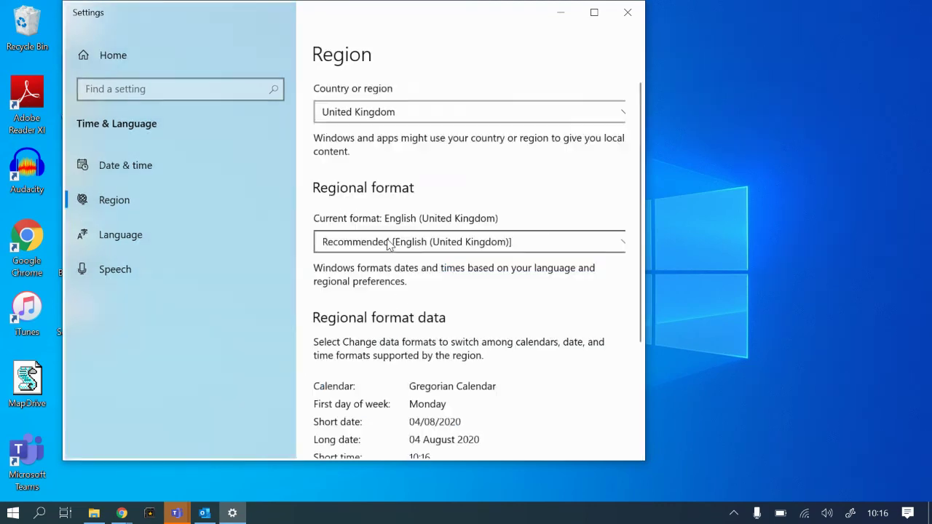
scroll(388, 246, down, 2)
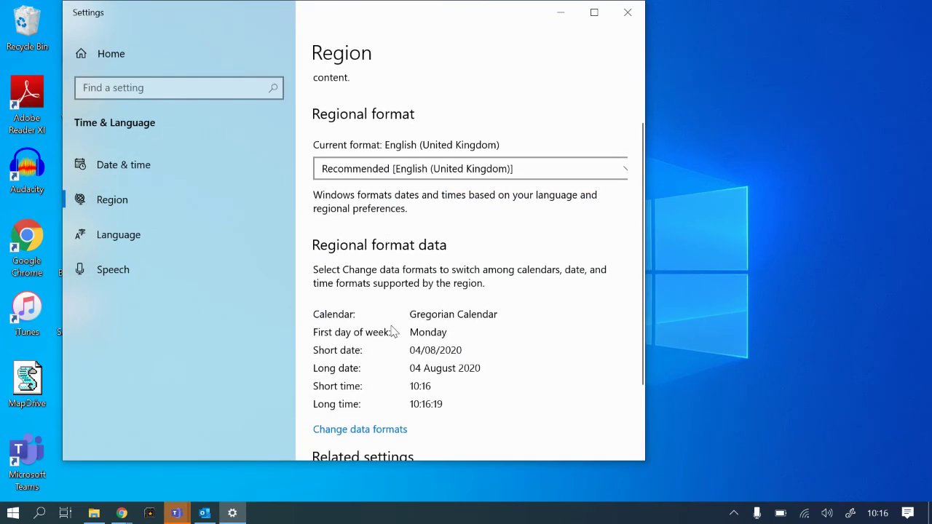
scroll(457, 390, down, 2)
scroll(586, 64, up, 3)
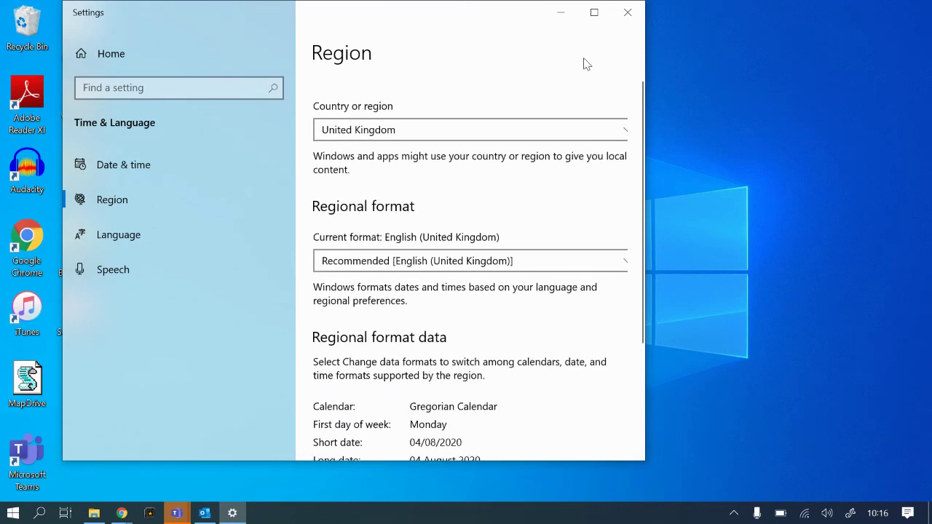
Close the Settings window and view the local and additional clock times from the taskbar clock.
click(627, 13)
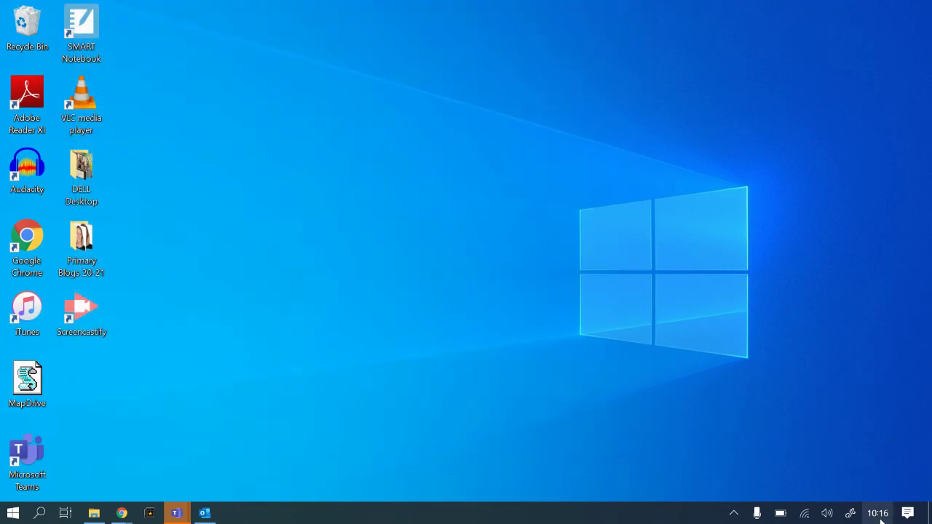
mouse_move(879, 514)
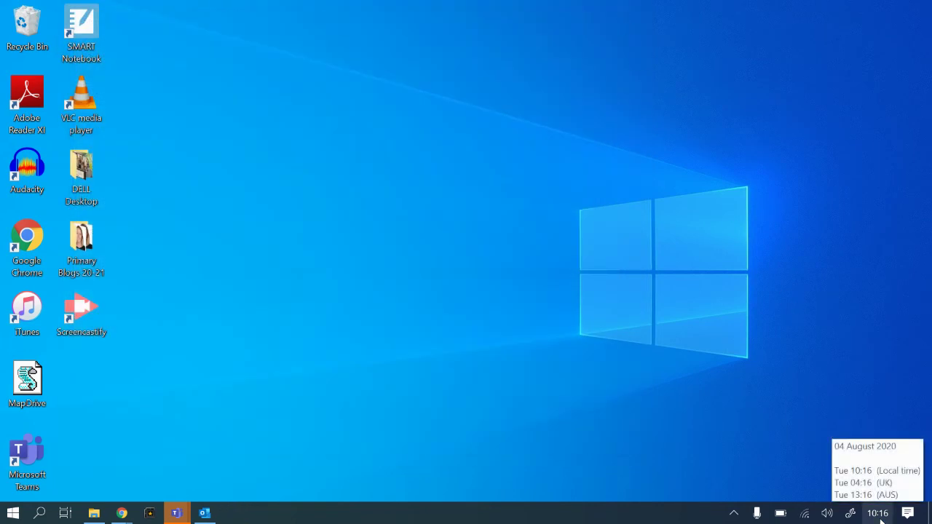